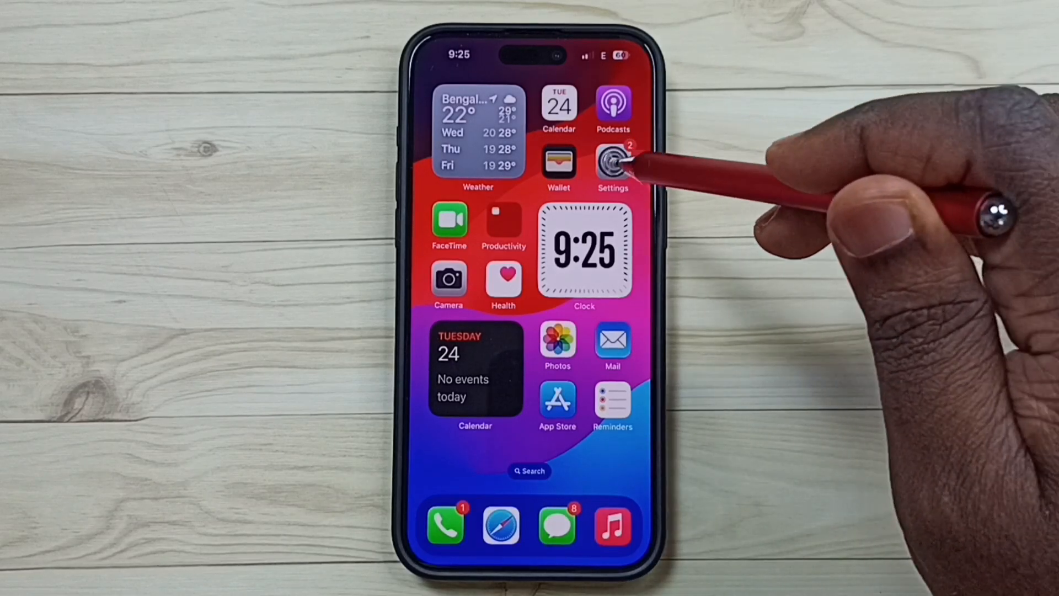
Navigate through Settings and Mobile Service to the Network Selection page
left_click(615, 163)
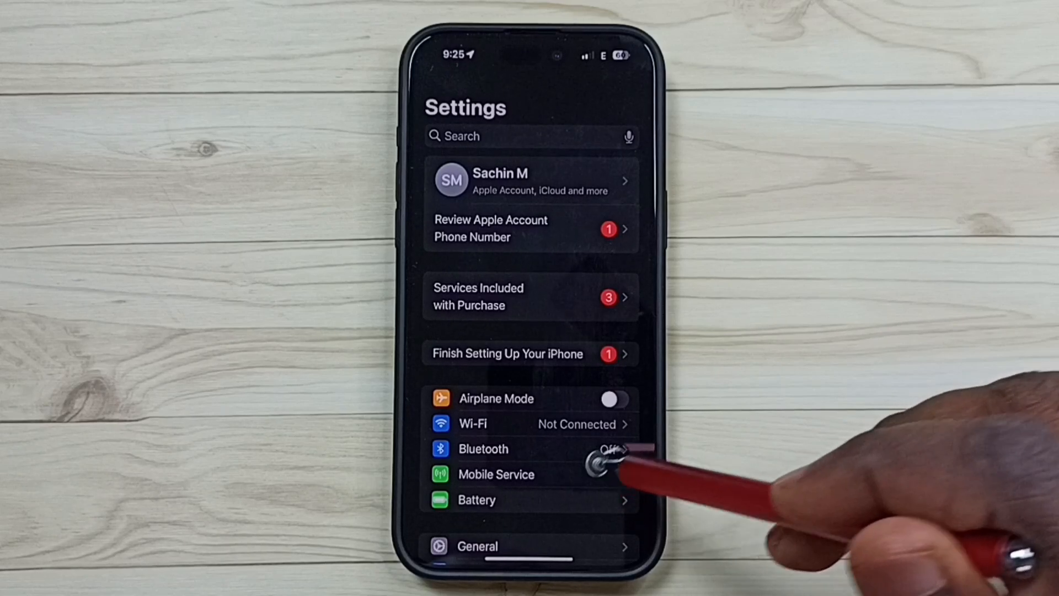
left_click(587, 475)
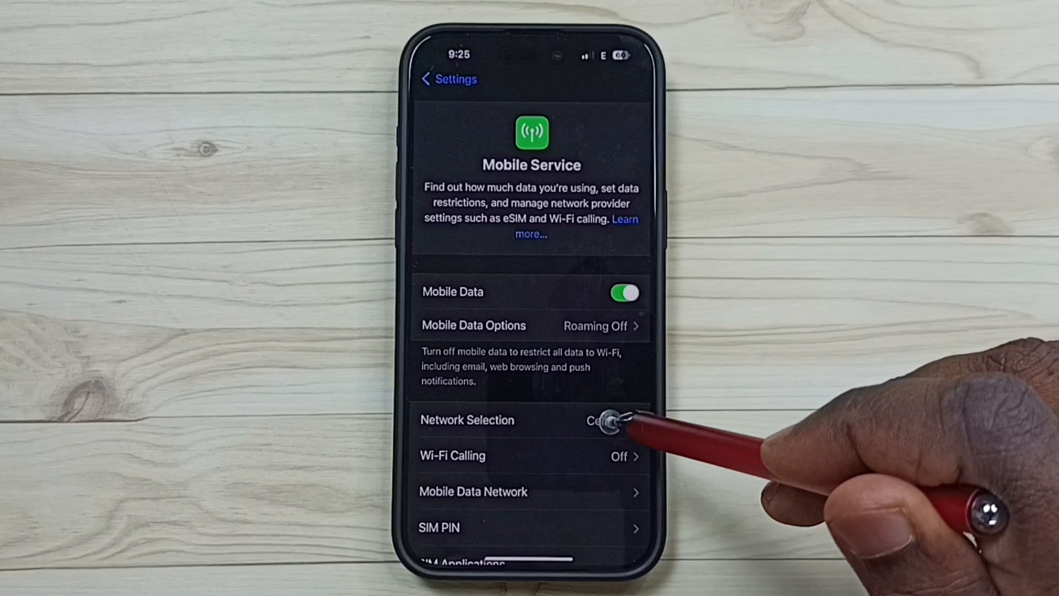
left_click(610, 421)
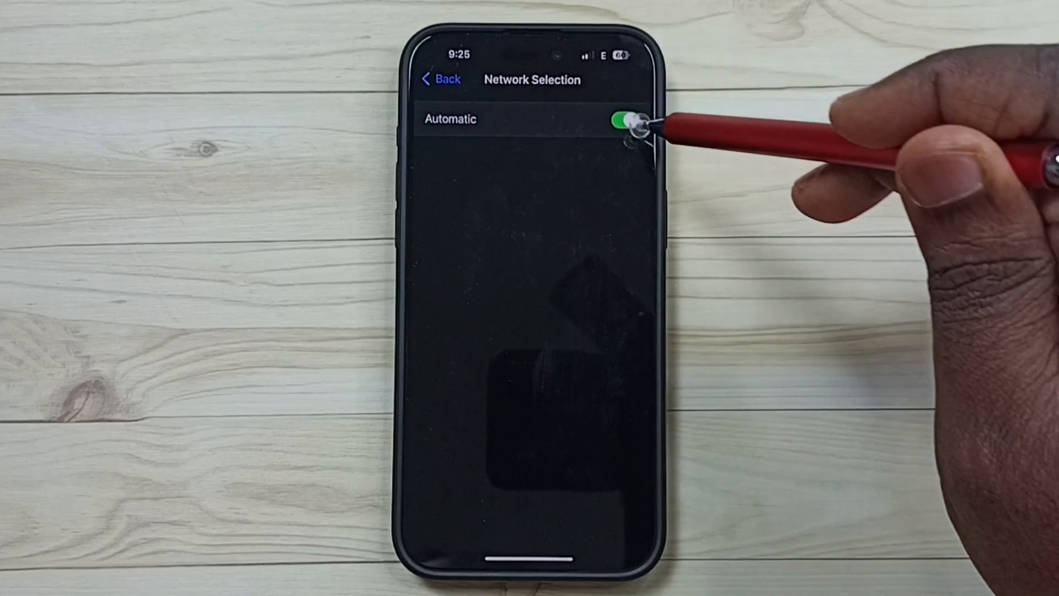
Turn off Automatic network selection and choose CellOne as the carrier manually
left_click(629, 120)
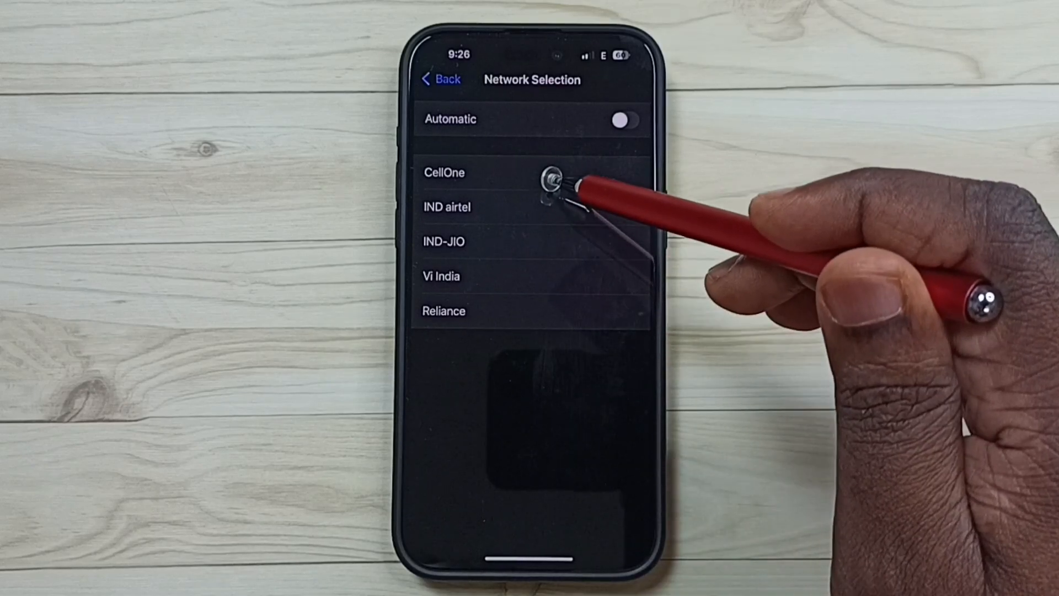
left_click(515, 169)
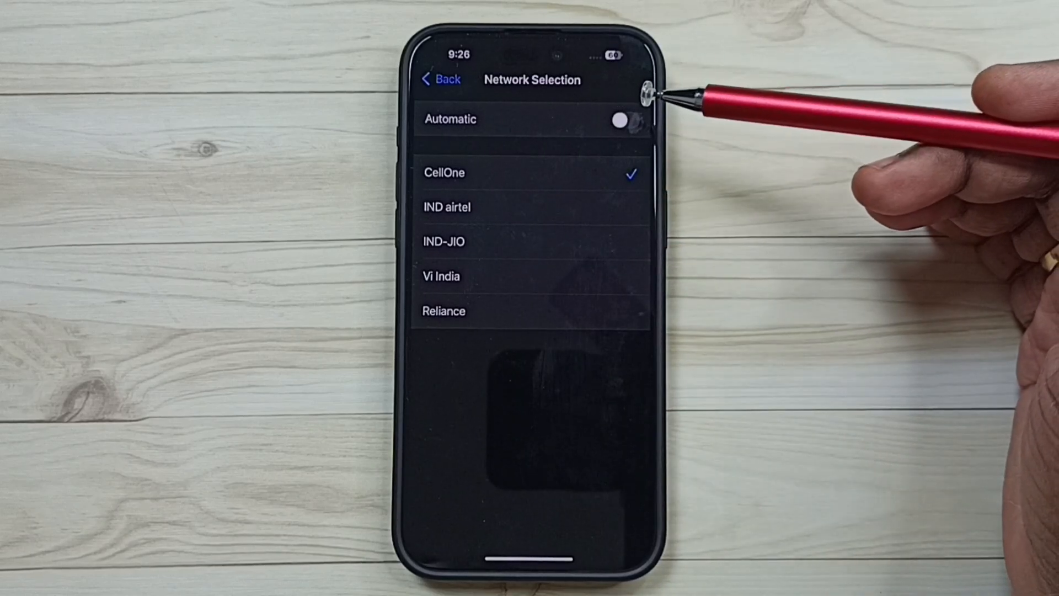
Switch Automatic network selection back on, hiding the carrier list
left_click(622, 120)
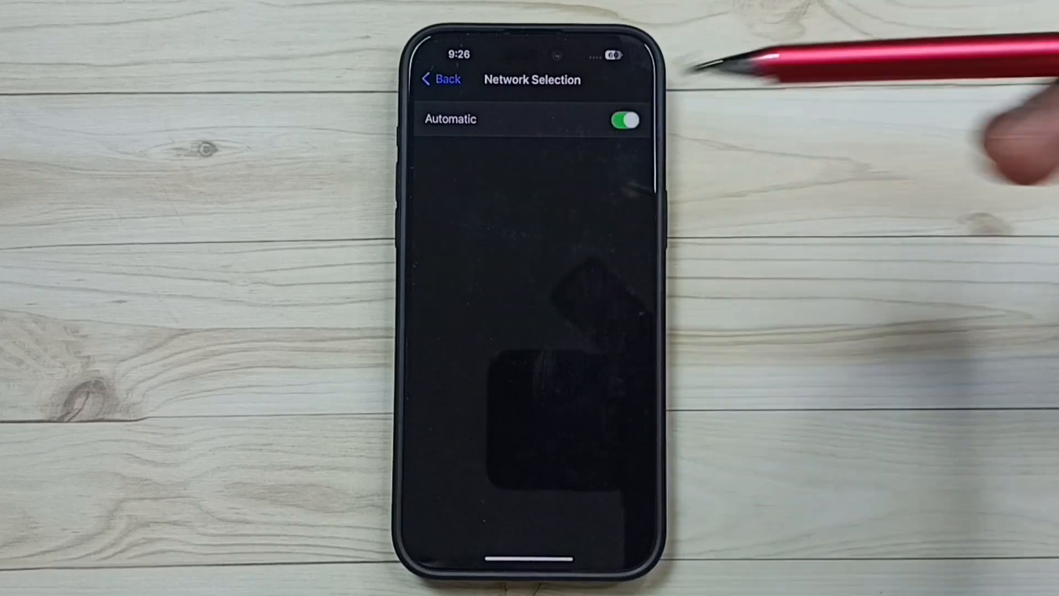